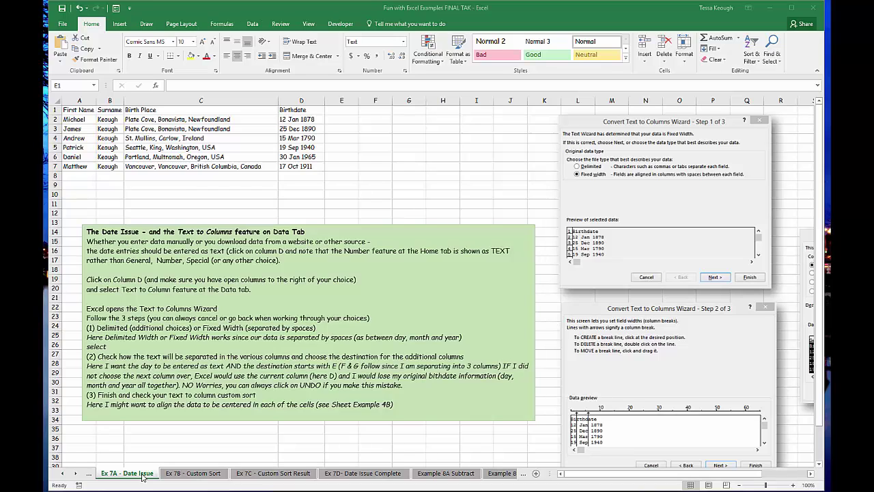
Move the green Date Issue instruction text box slightly lower so that it starts at row 15
drag(185, 228, 183, 237)
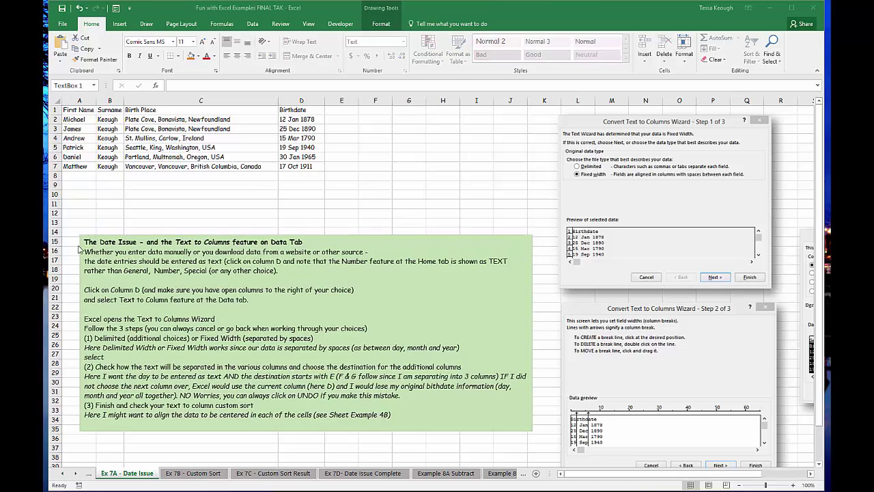
click(312, 236)
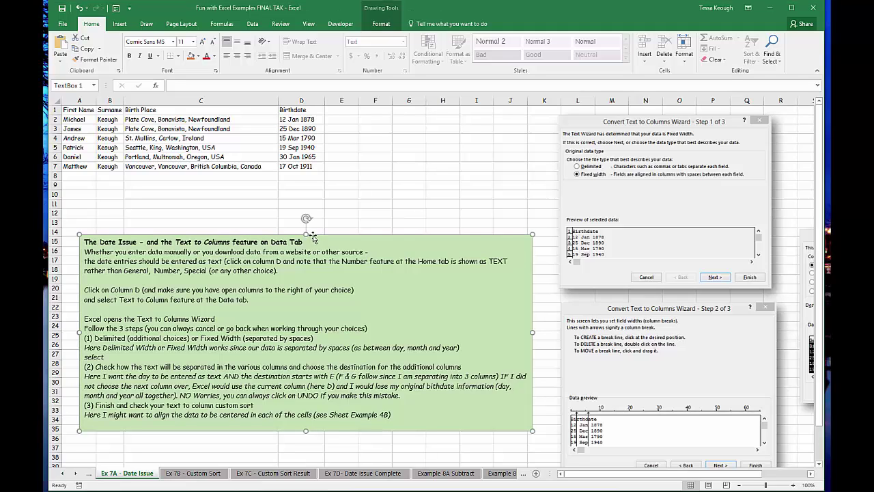
mouse_move(312, 236)
mouse_down()
mouse_move(260, 187)
mouse_move(260, 275)
mouse_move(259, 192)
mouse_move(318, 216)
mouse_move(311, 241)
mouse_up()
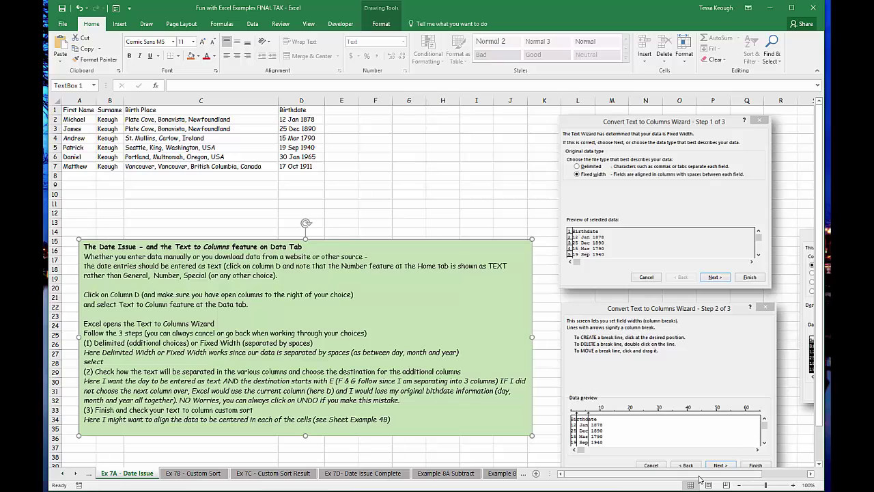
View the wizard pictures beside the instructions and nudge the Step 1 of 3 picture slightly upward
drag(698, 478, 735, 476)
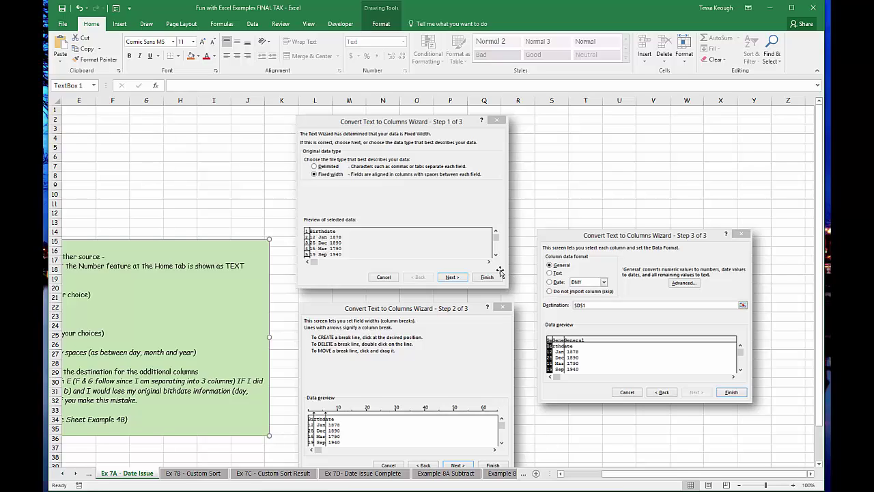
drag(501, 271, 502, 267)
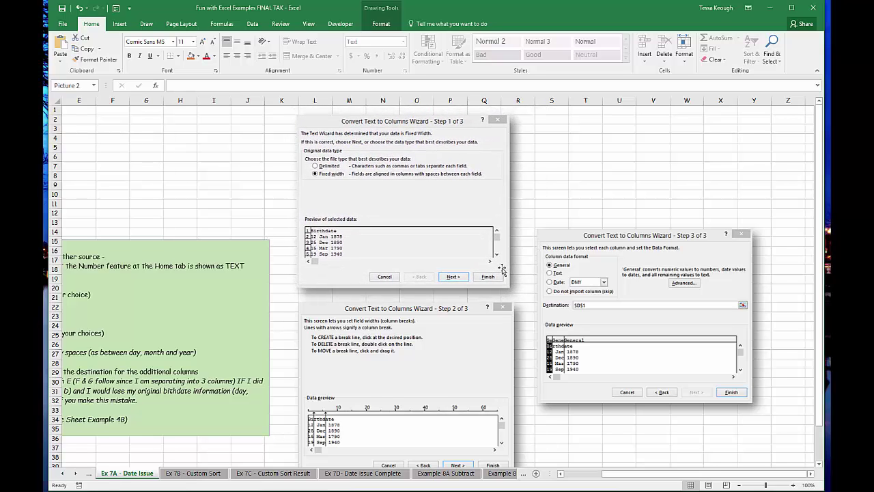
scroll(481, 462, left, 3)
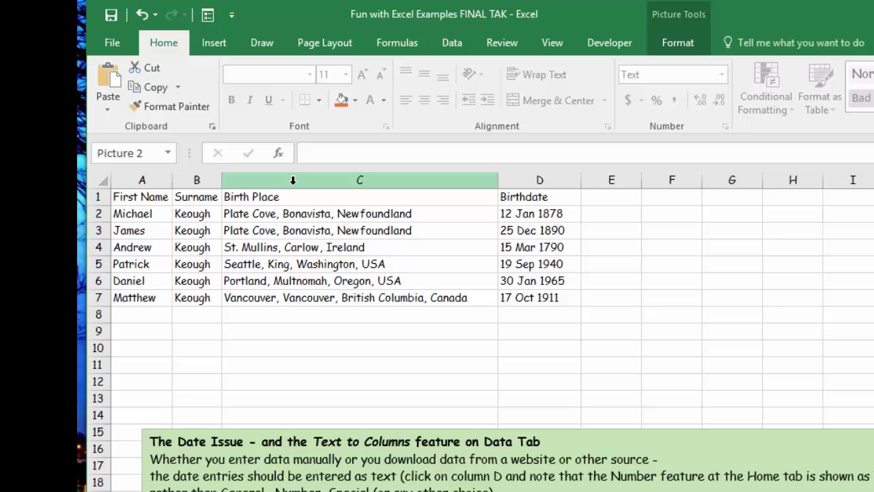
Start Text to Columns on the whole Birthdate column D, keeping the wizard clear of the ribbon
click(563, 179)
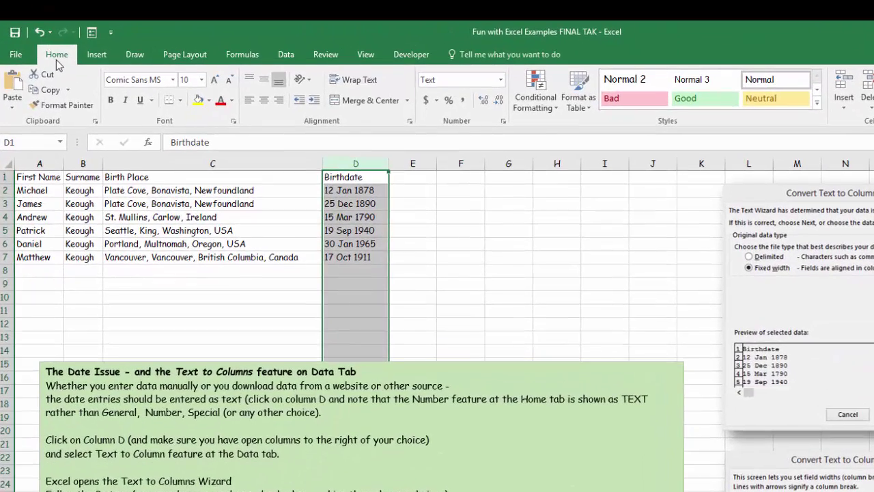
click(288, 58)
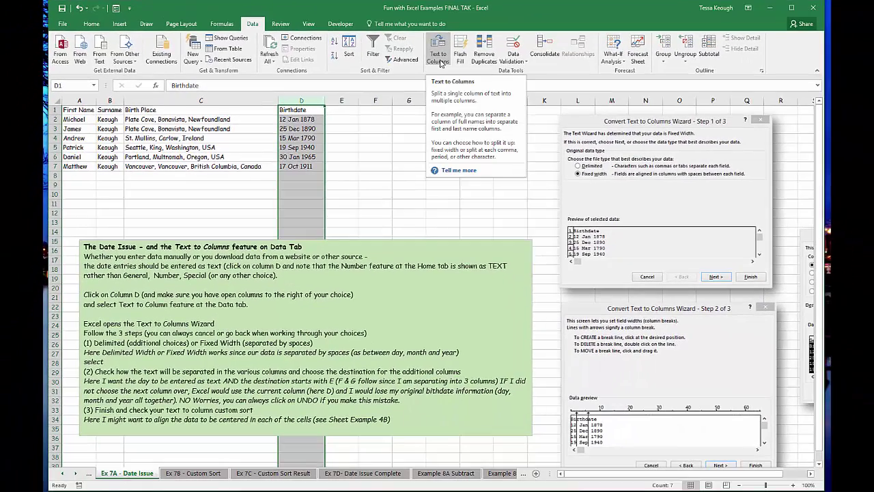
click(440, 60)
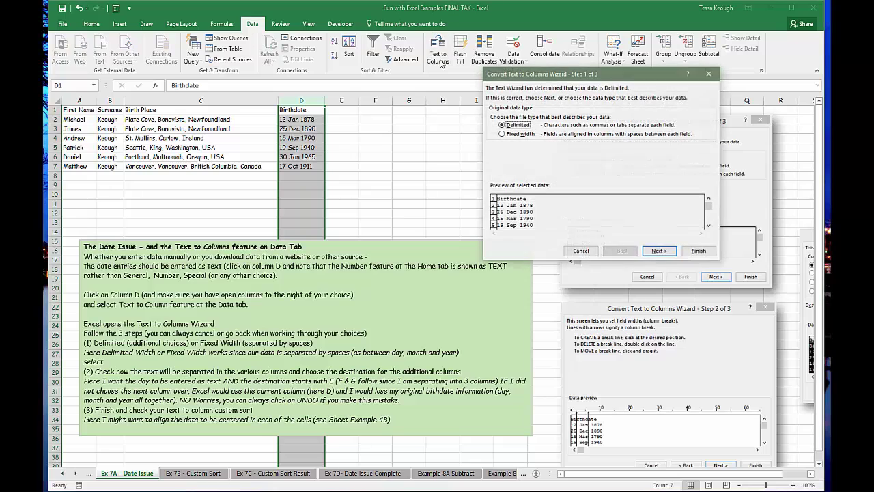
drag(499, 75, 469, 157)
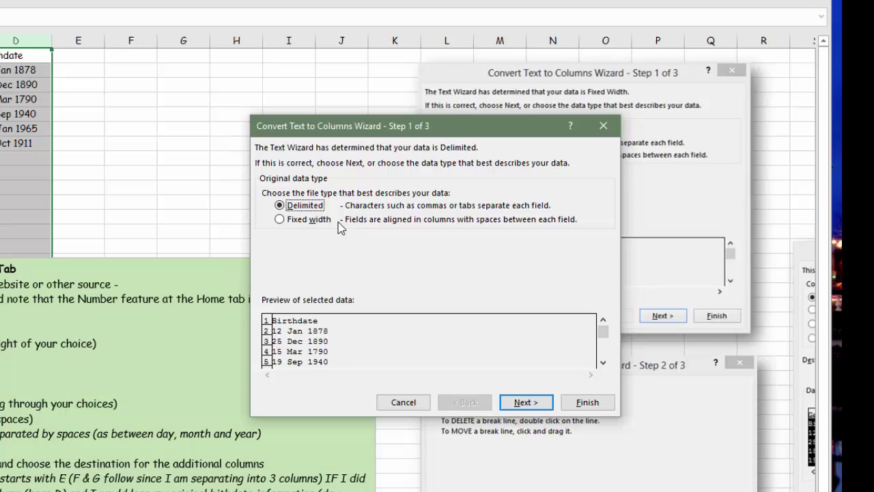
click(280, 222)
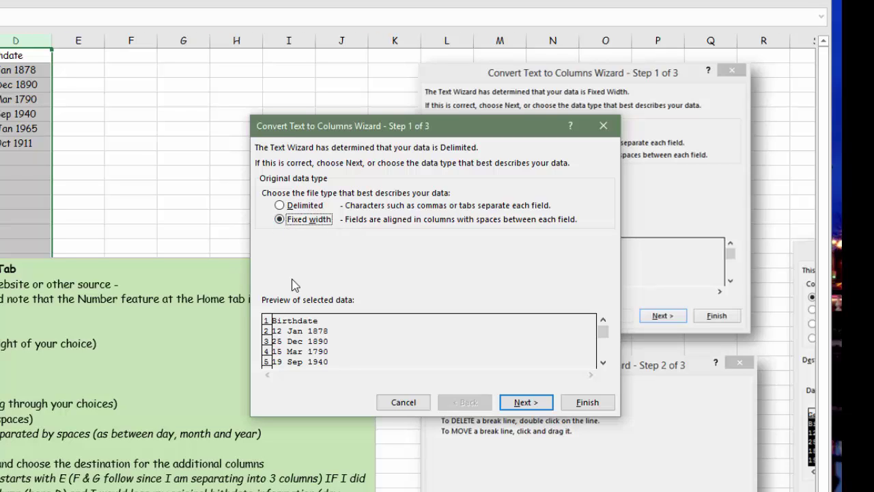
click(524, 403)
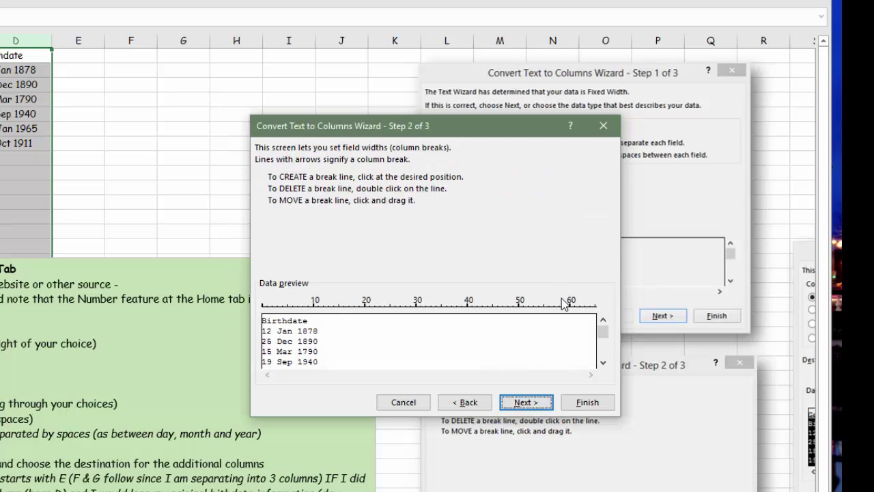
click(470, 405)
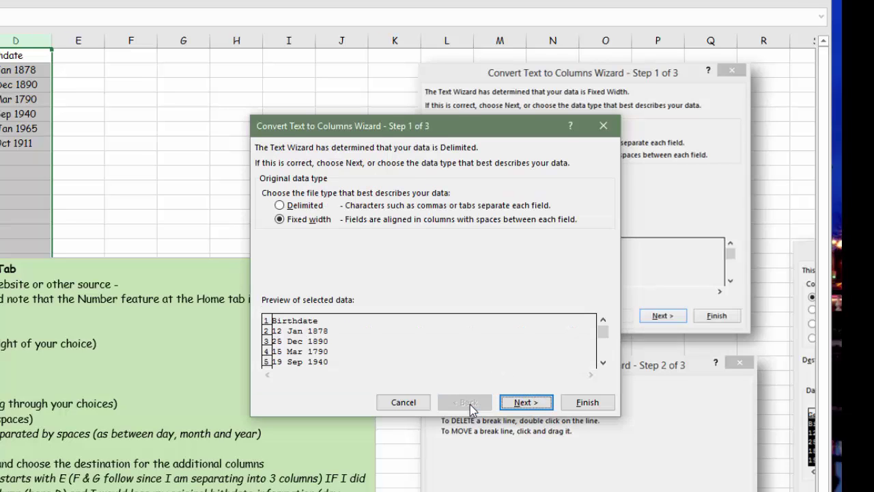
Set the original data type to Delimited and split the dates using Tab and Space as delimiters
click(280, 205)
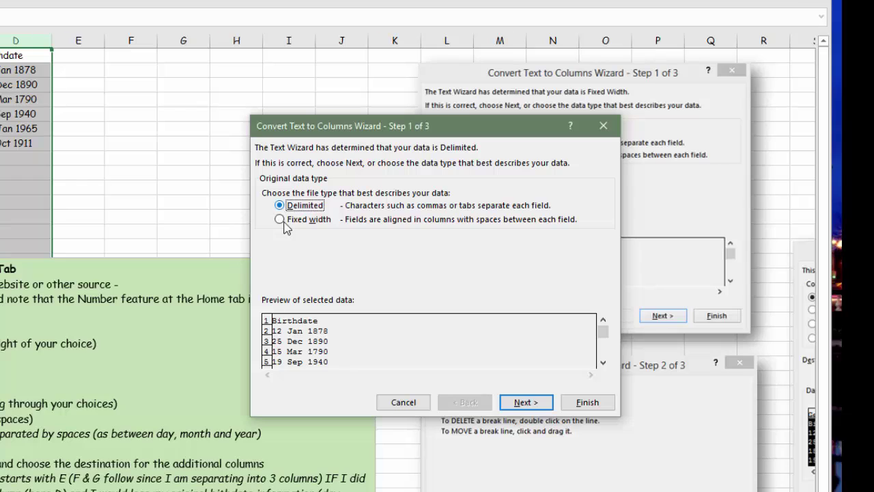
click(517, 404)
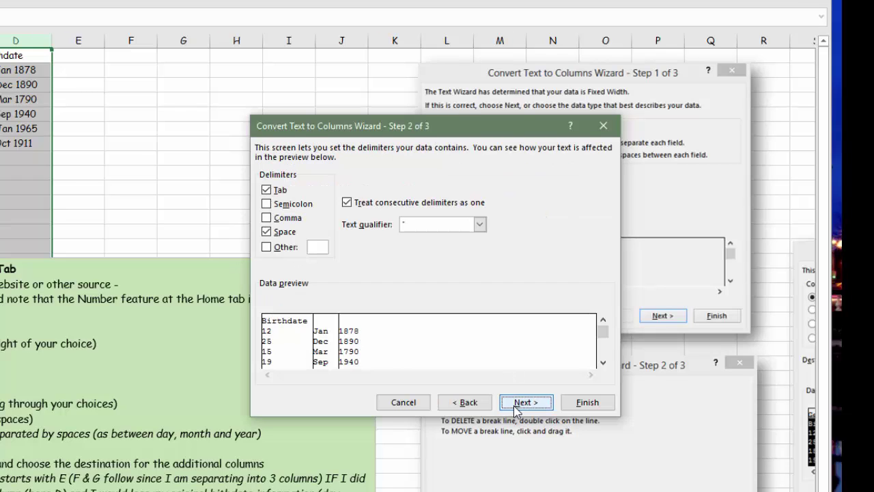
click(267, 231)
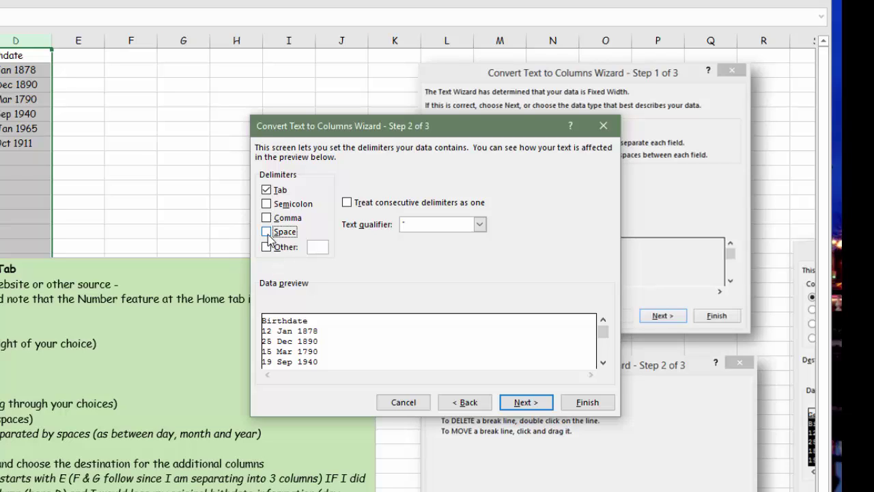
click(267, 232)
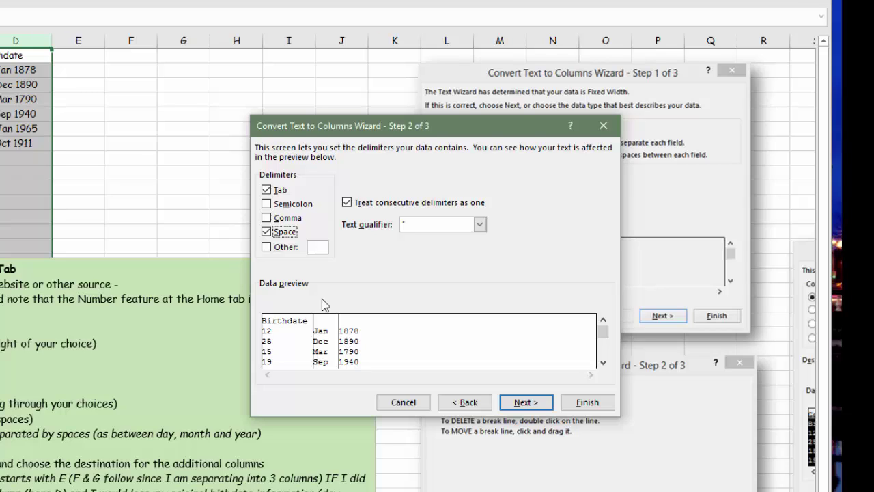
click(517, 397)
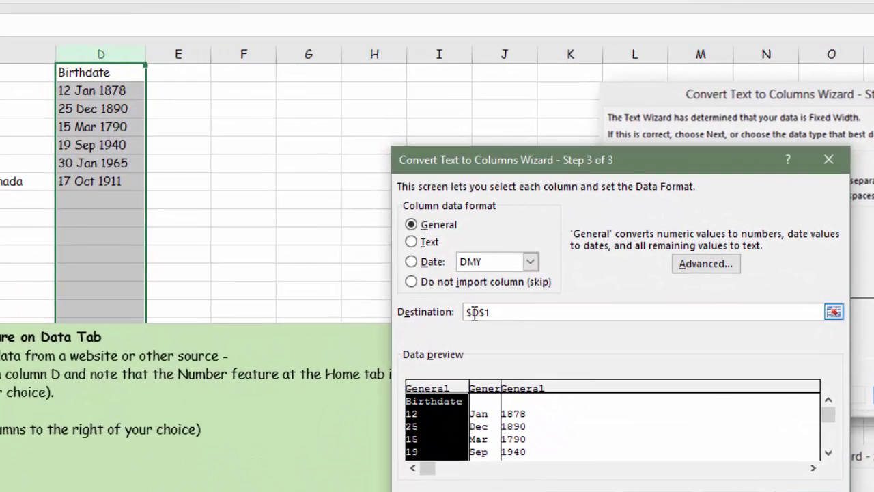
Set the split's destination to $E$1 and finish the Text to Columns conversion
click(473, 312)
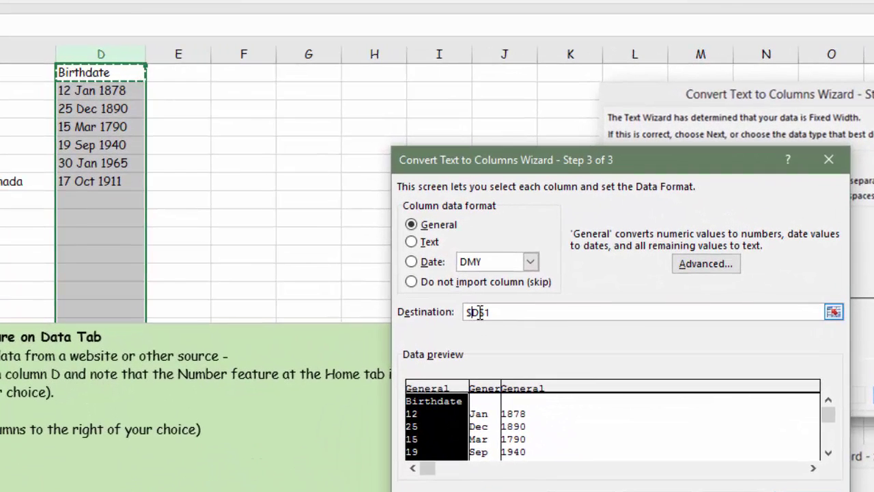
text(E)
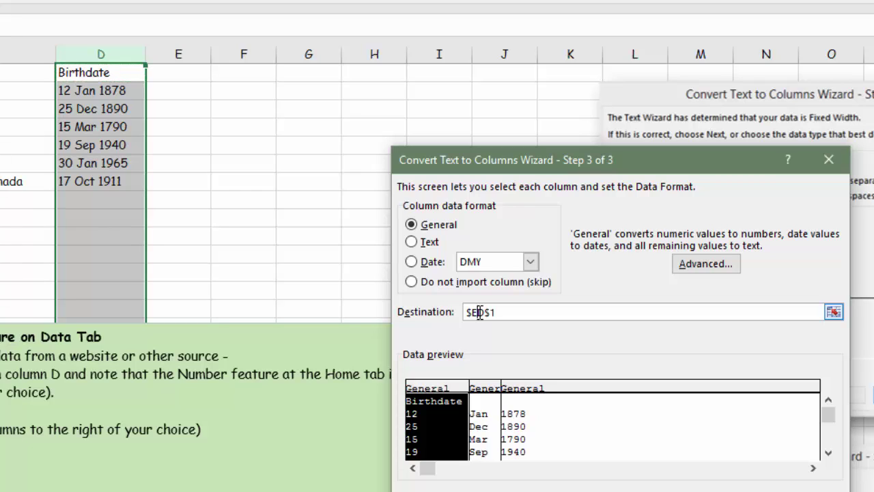
key(Delete)
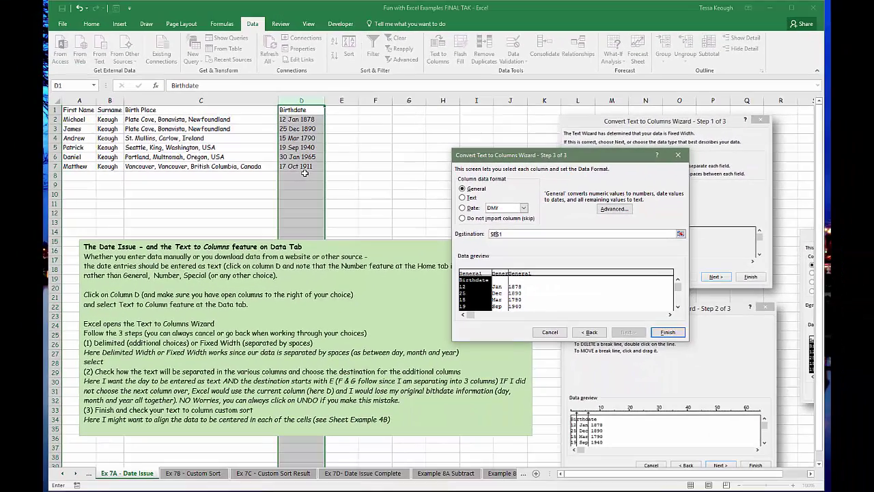
click(665, 333)
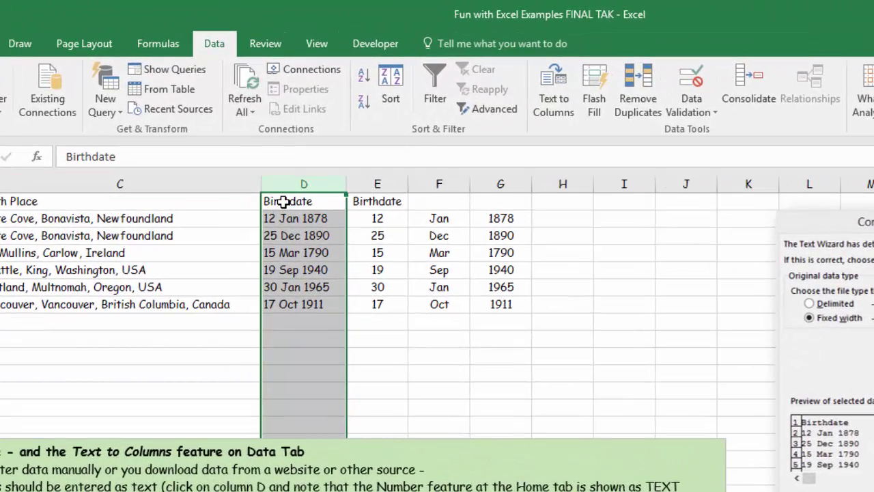
Enter the headers Day, Month and Year in cells E1, F1 and G1
click(387, 200)
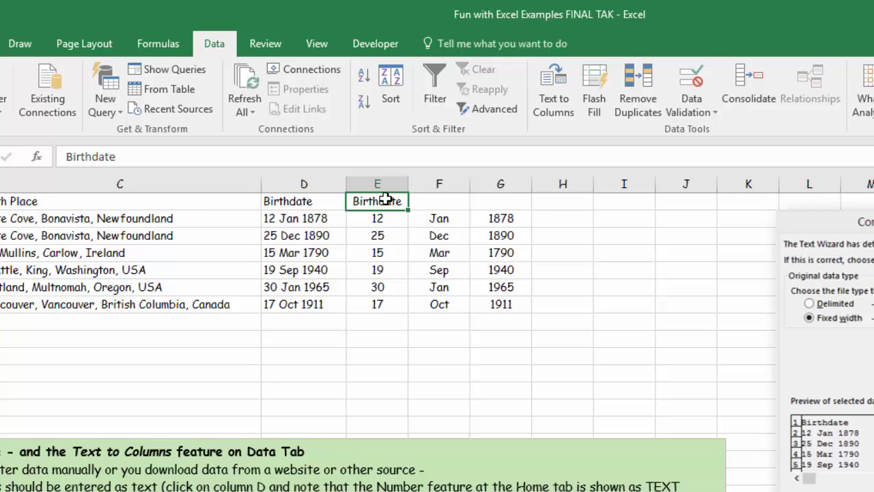
text(Day)
key(Tab)
text(Mo)
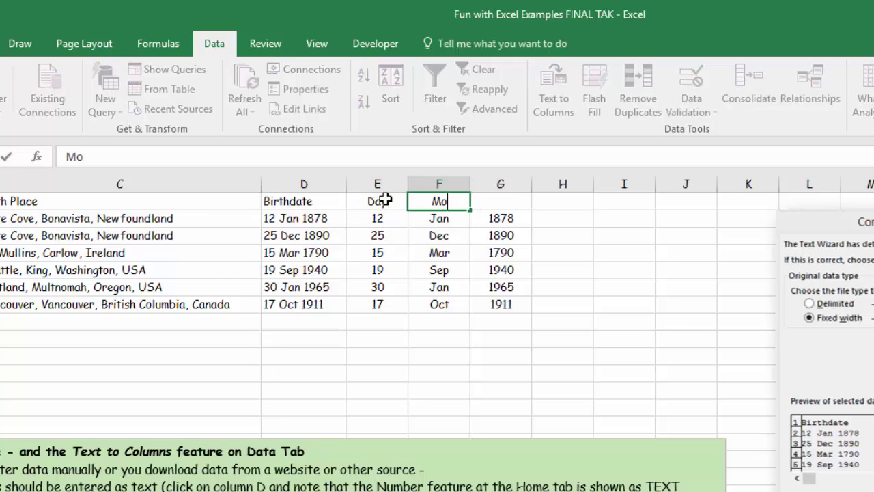
text(nth)
key(Tab)
text(Year)
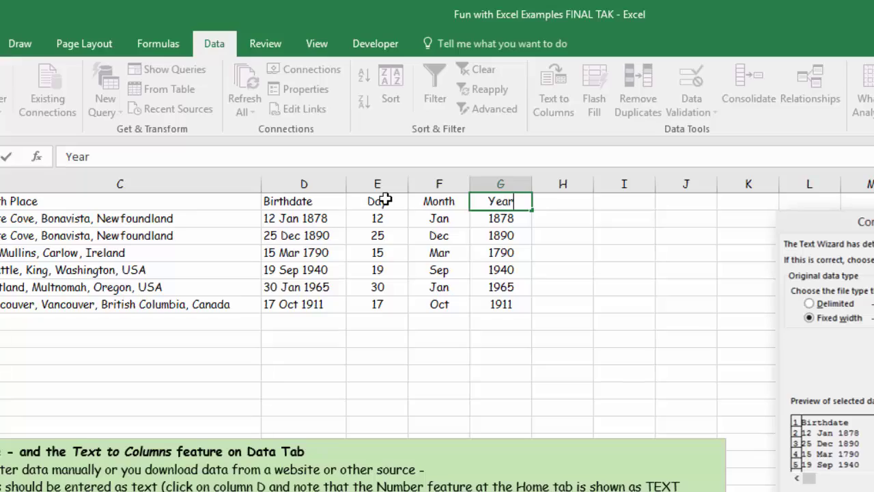
key(Return)
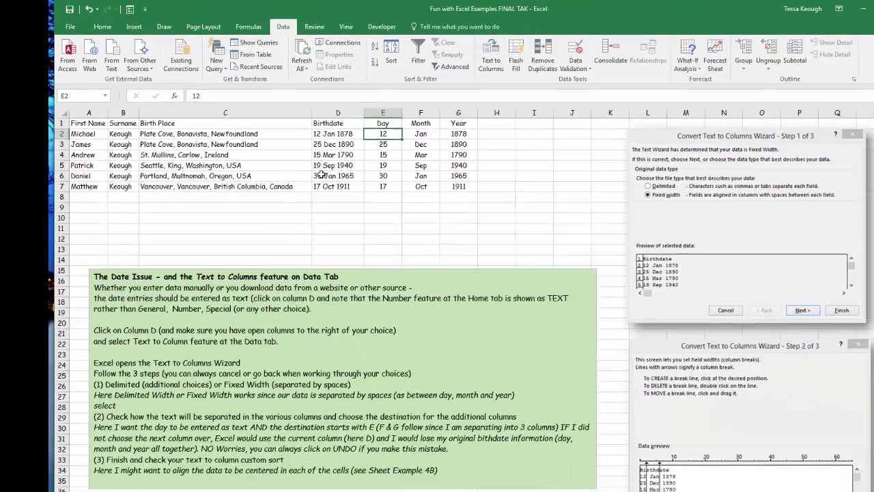
Open the Ex 7B - Custom Sort sheet and shift its green instruction text box left to about the start of column B
click(204, 474)
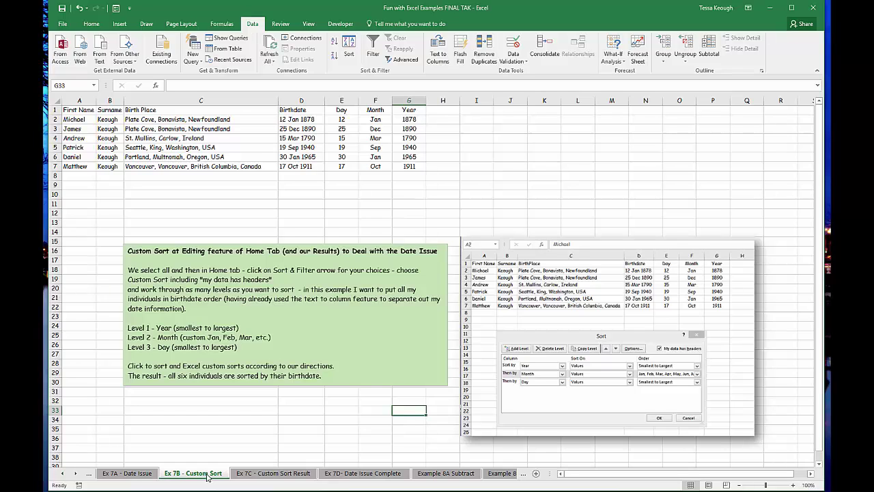
click(236, 249)
drag(235, 249, 204, 246)
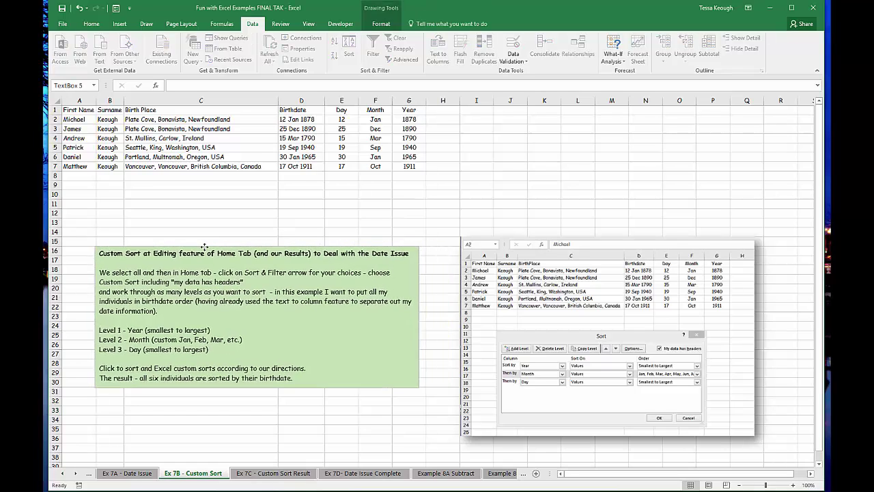
click(408, 236)
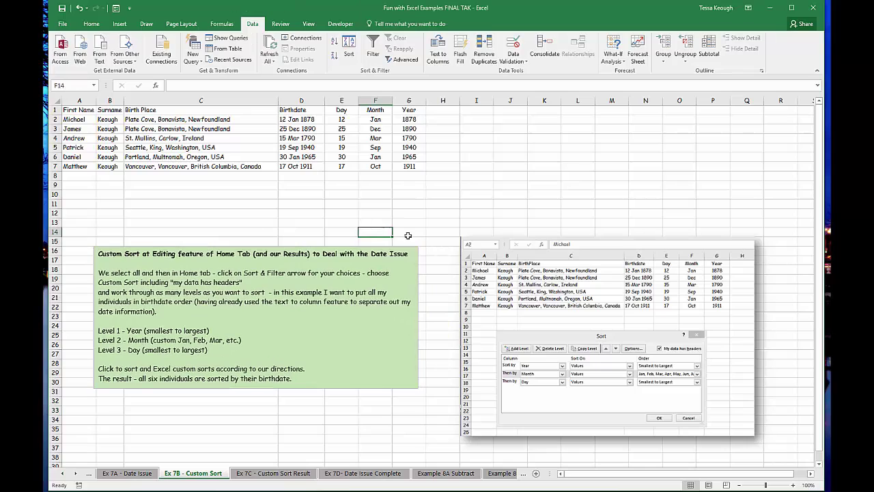
click(577, 245)
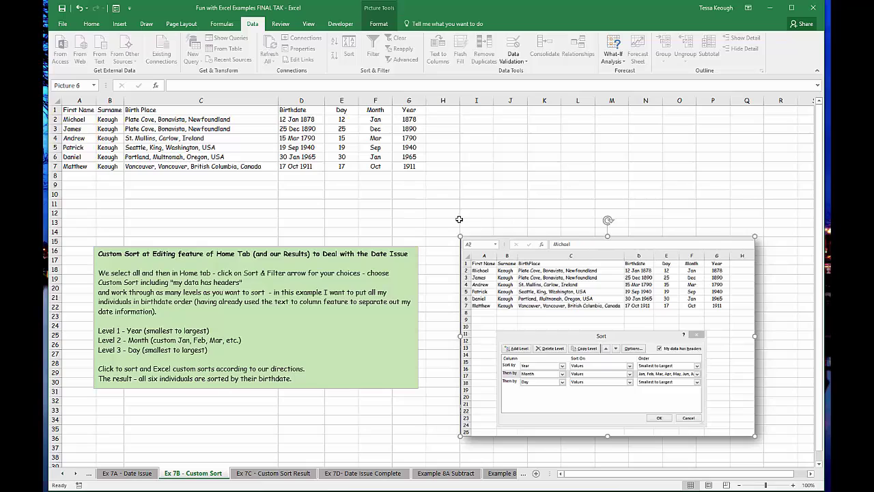
click(456, 222)
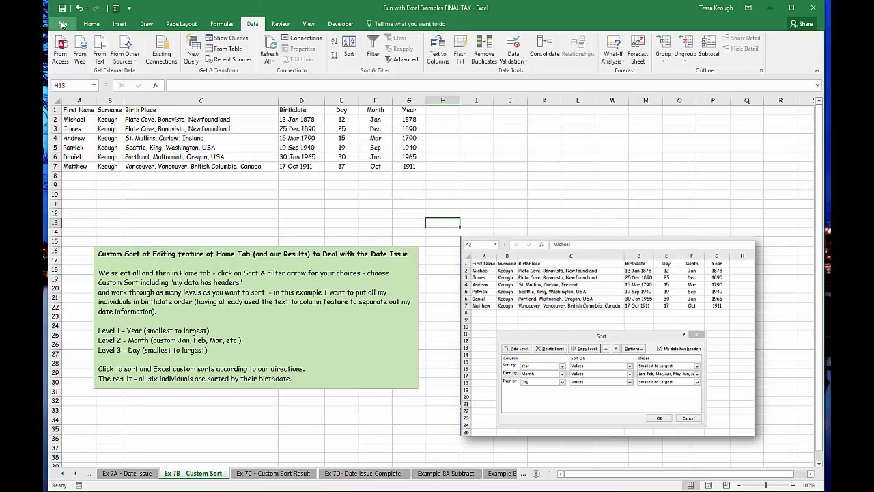
Select the entire Ex 7B sheet and start a Custom Sort with the option that the data has headers
click(92, 24)
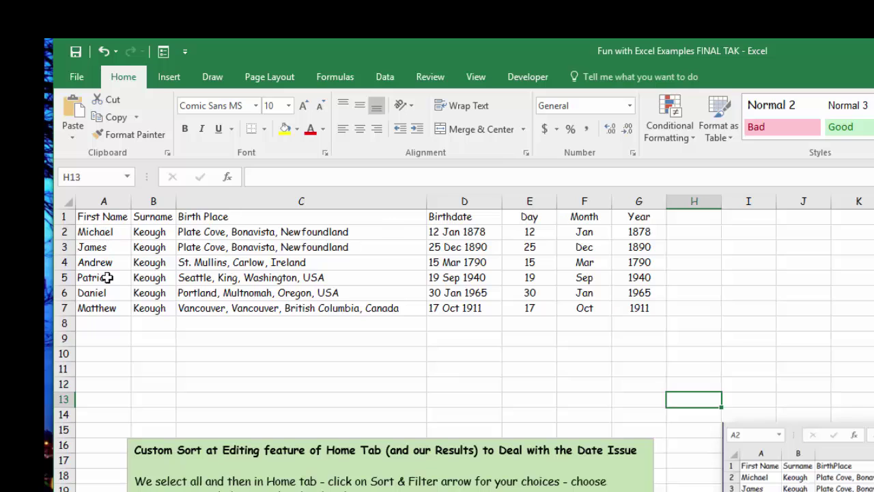
drag(96, 232, 642, 321)
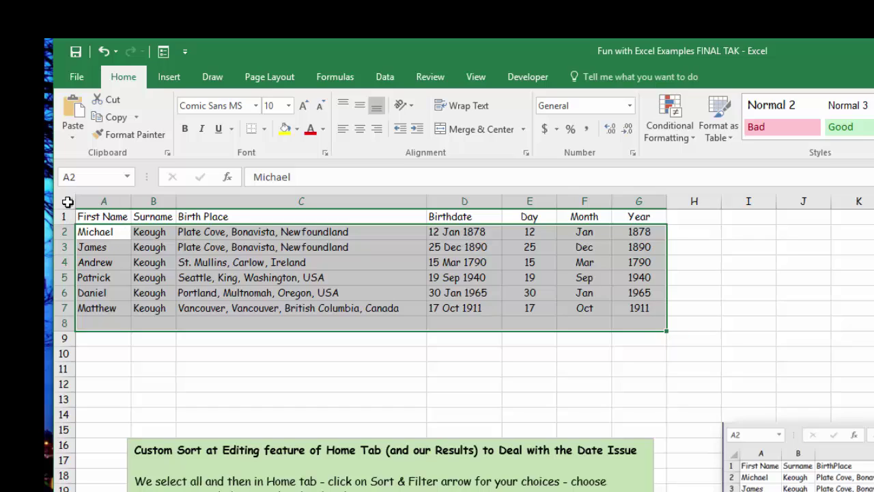
click(66, 201)
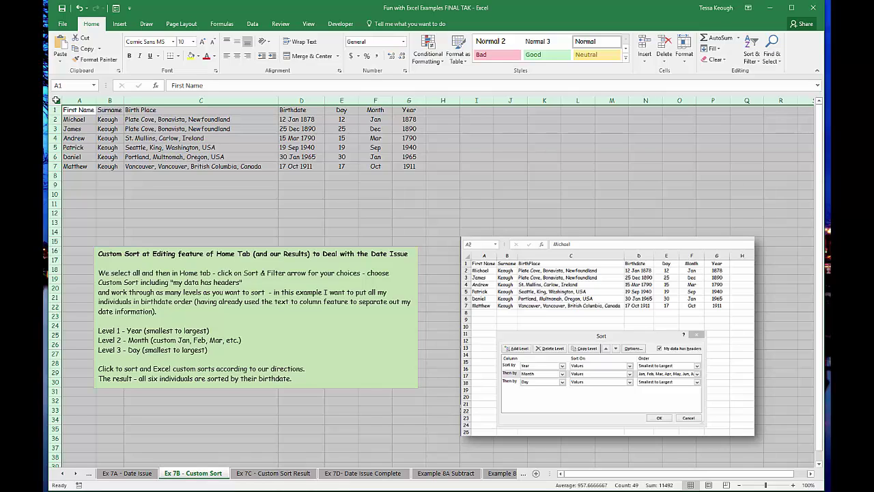
click(760, 64)
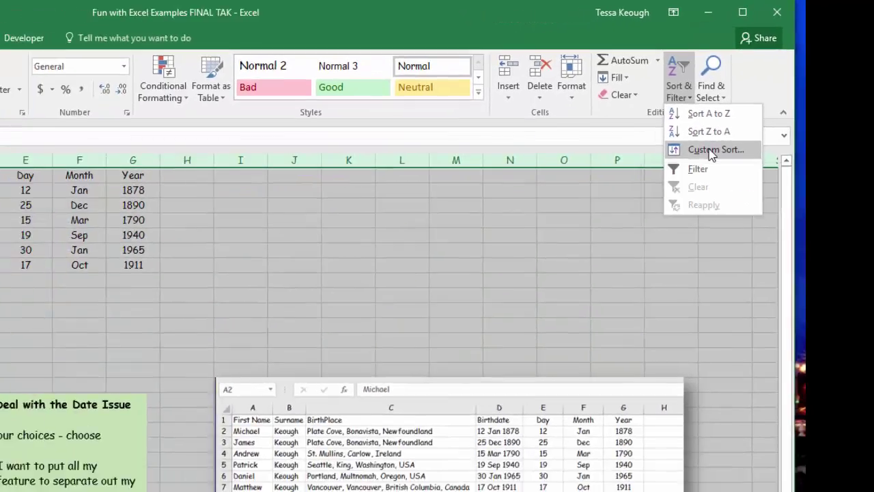
click(711, 154)
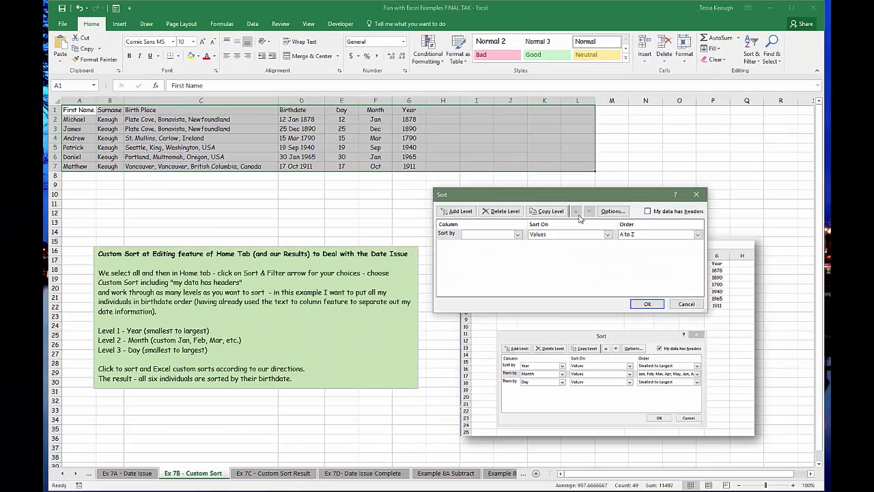
drag(570, 200, 516, 213)
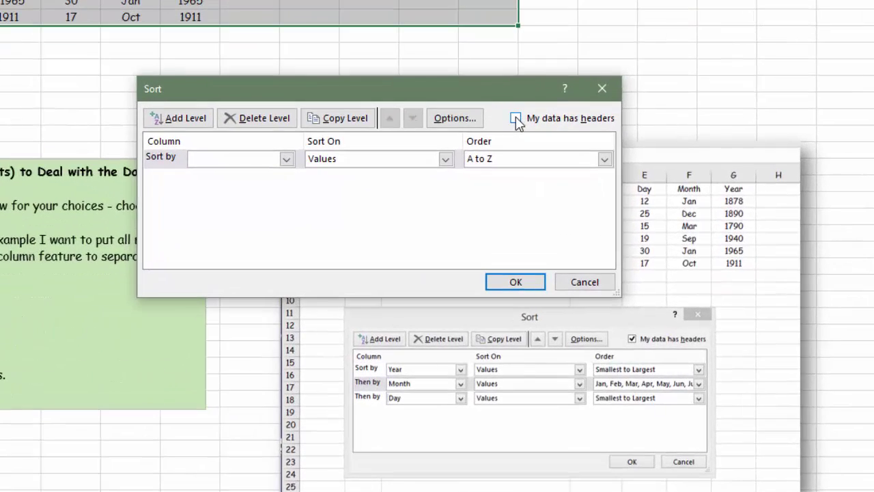
click(516, 119)
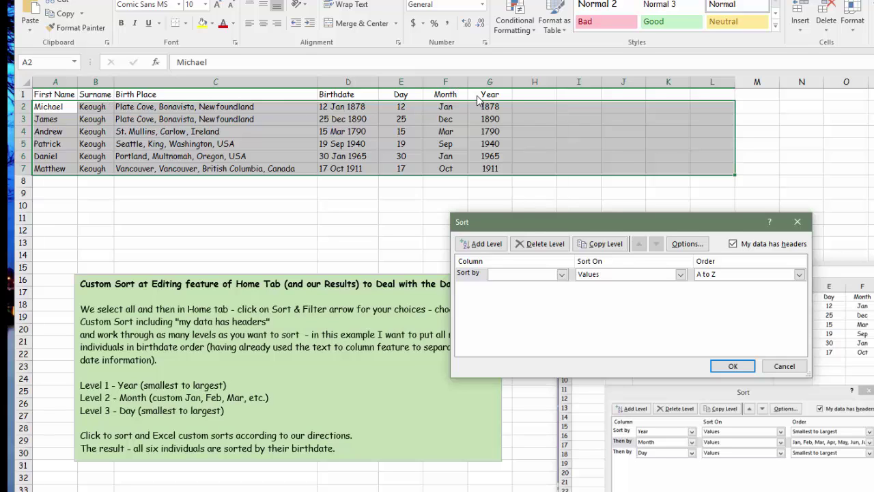
Set the first sort level to the Year column, sorted on values from smallest to largest
drag(478, 222, 405, 204)
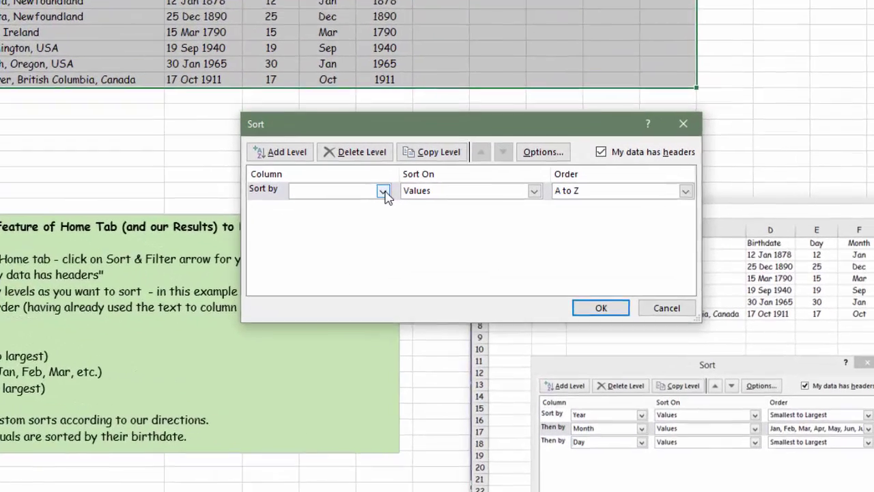
click(489, 256)
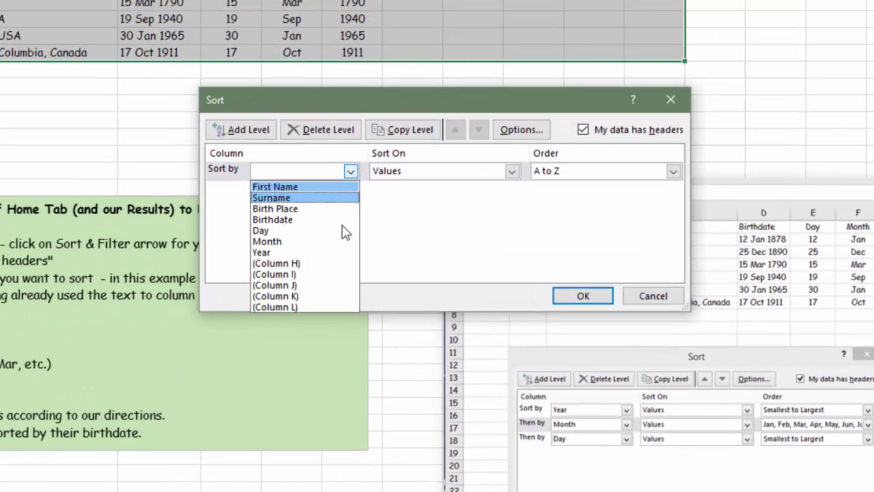
click(272, 252)
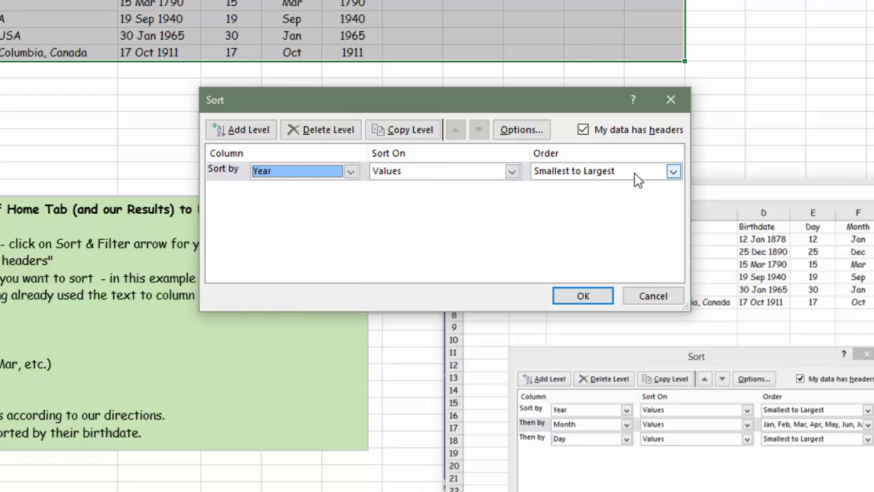
Add a second sort level for Month, ordered by the custom list Jan, Feb, Mar, Apr, May, Jun
click(261, 134)
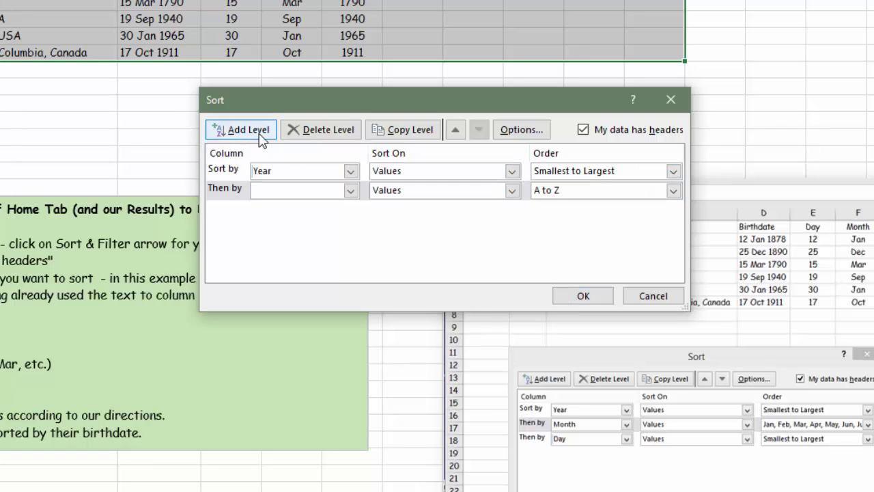
click(350, 190)
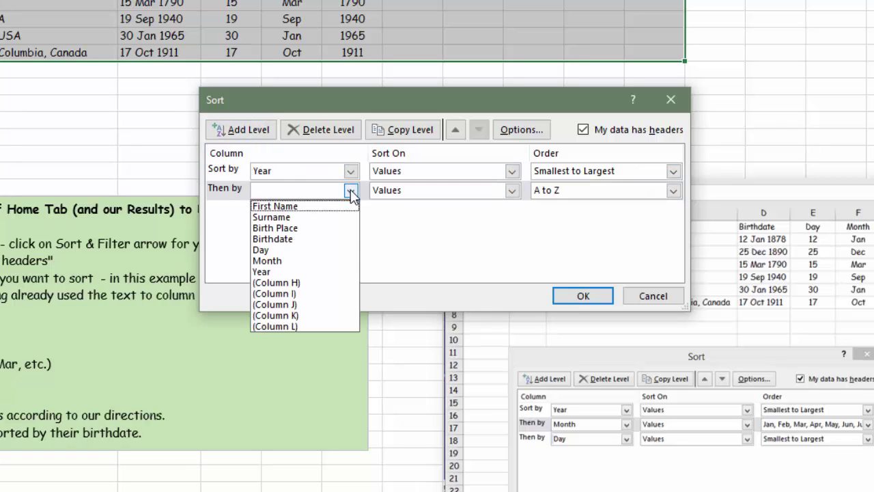
click(278, 262)
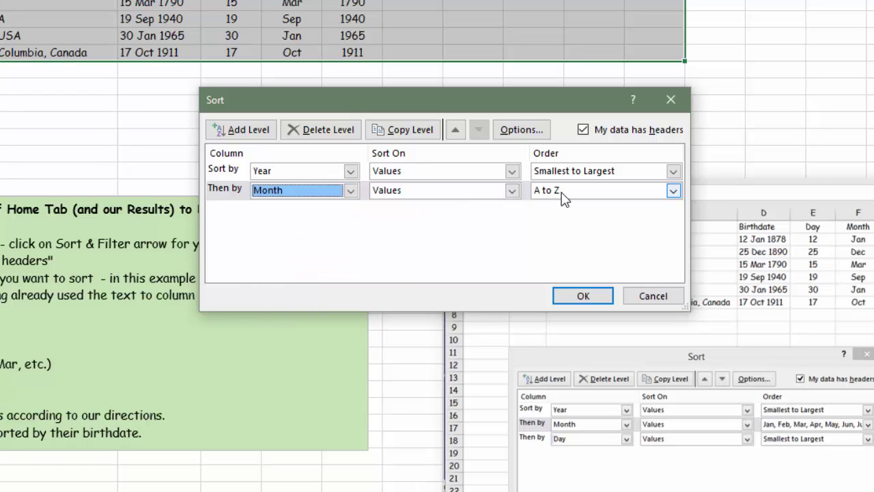
click(673, 191)
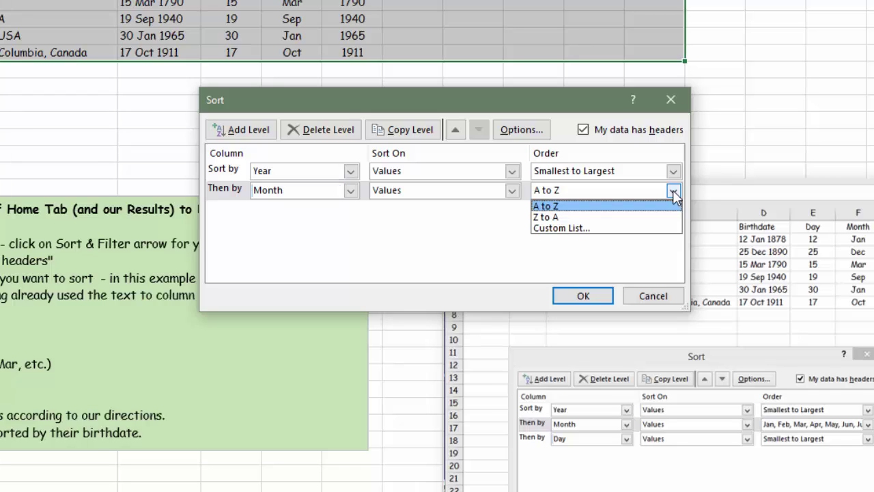
click(571, 228)
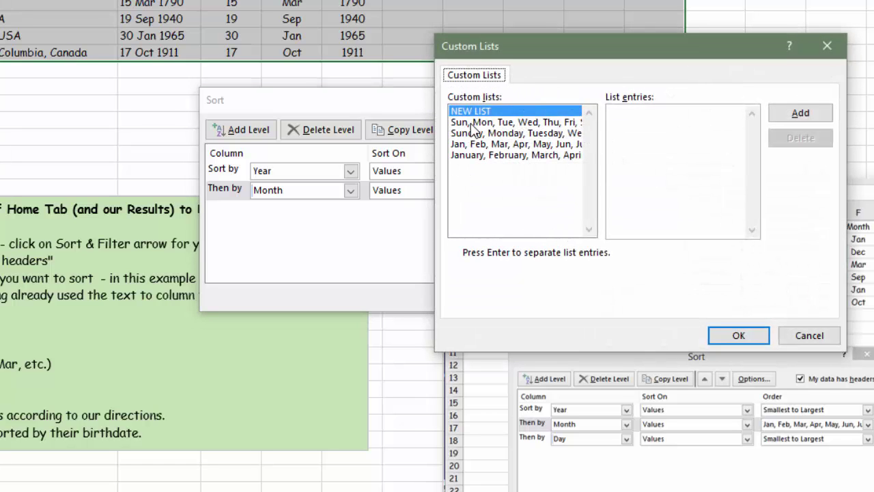
click(540, 145)
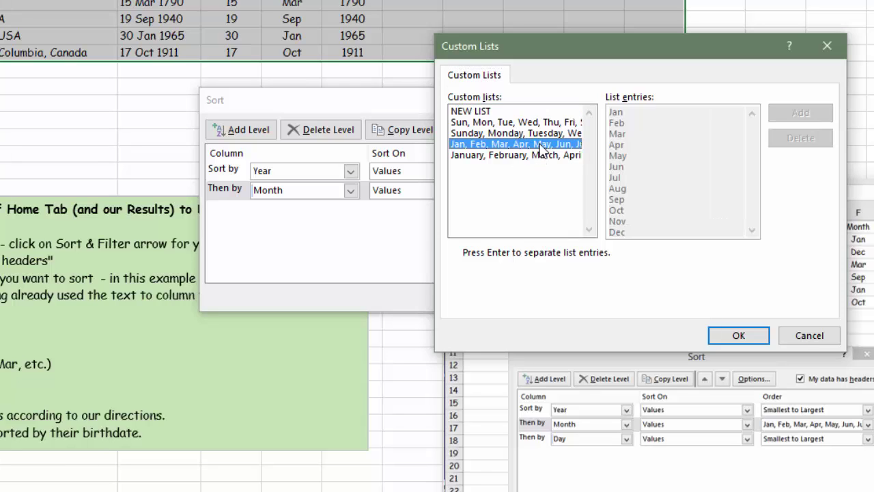
click(738, 336)
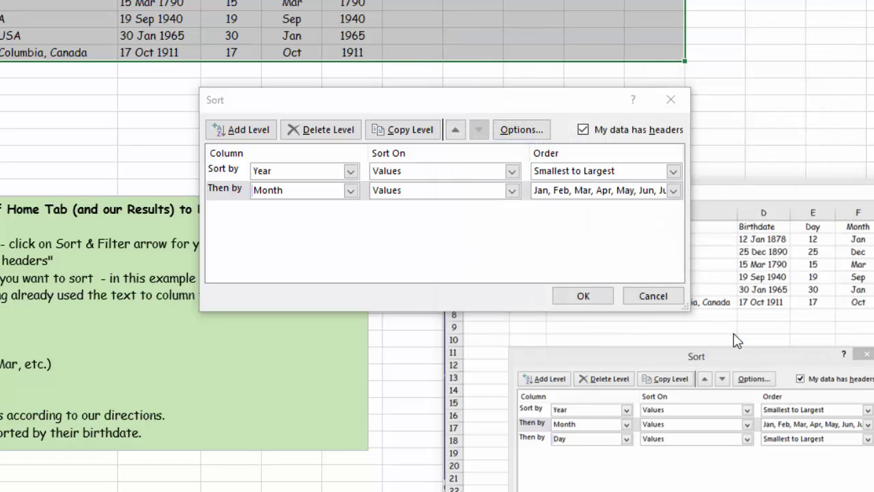
Add a third sort level based on the Day column
click(259, 136)
click(350, 212)
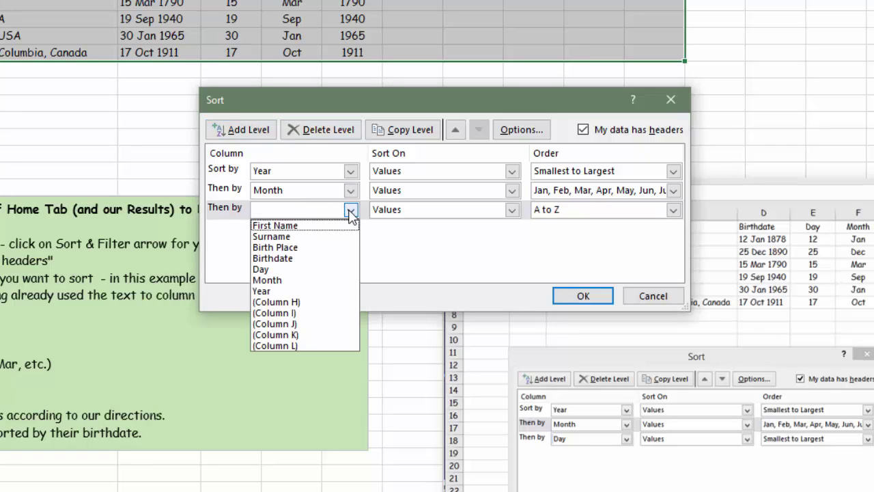
click(270, 272)
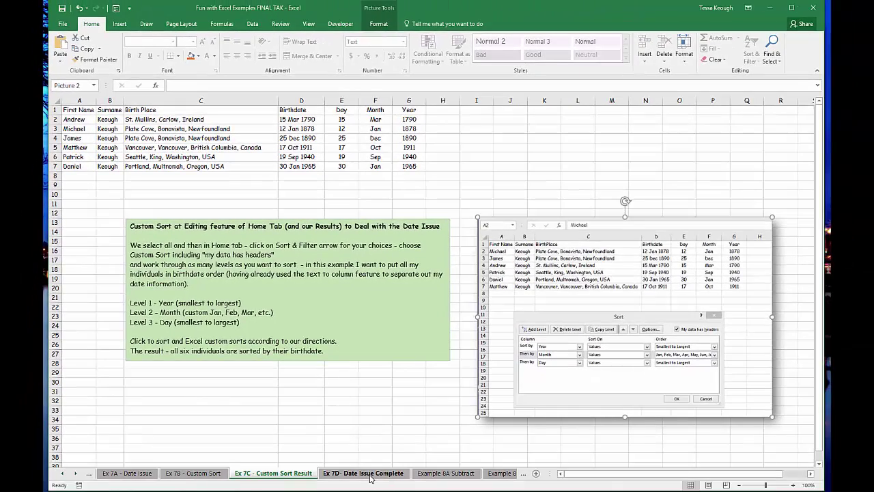
Open the Ex 7D- Date Issue Complete sheet to view the finished birthdate-ordered list
click(370, 473)
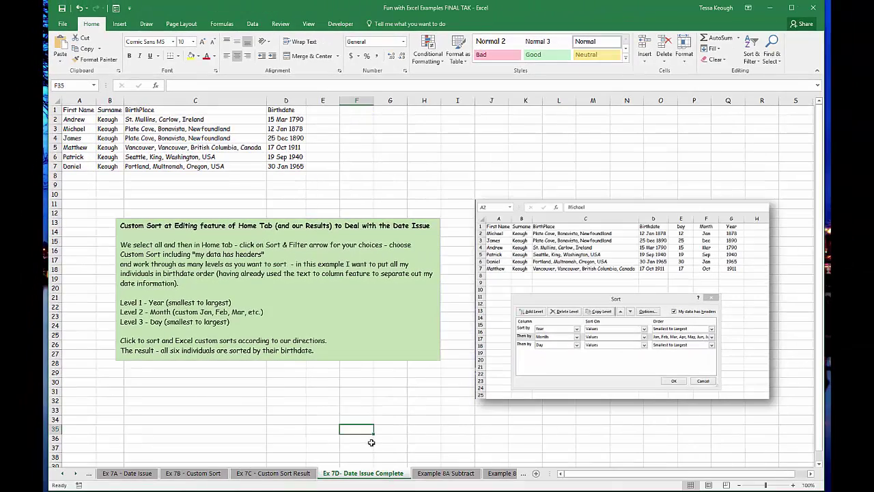